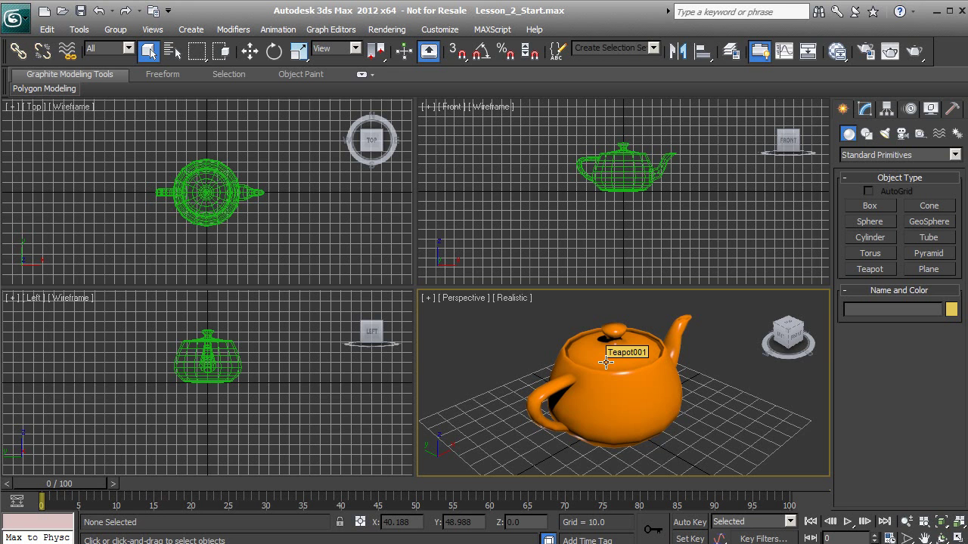
# Step: Pan the Perspective view slightly, then pan the Front view to move the teapot
pyautogui.moveTo(605, 362); pyautogui.dragTo(573, 396, button='middle')
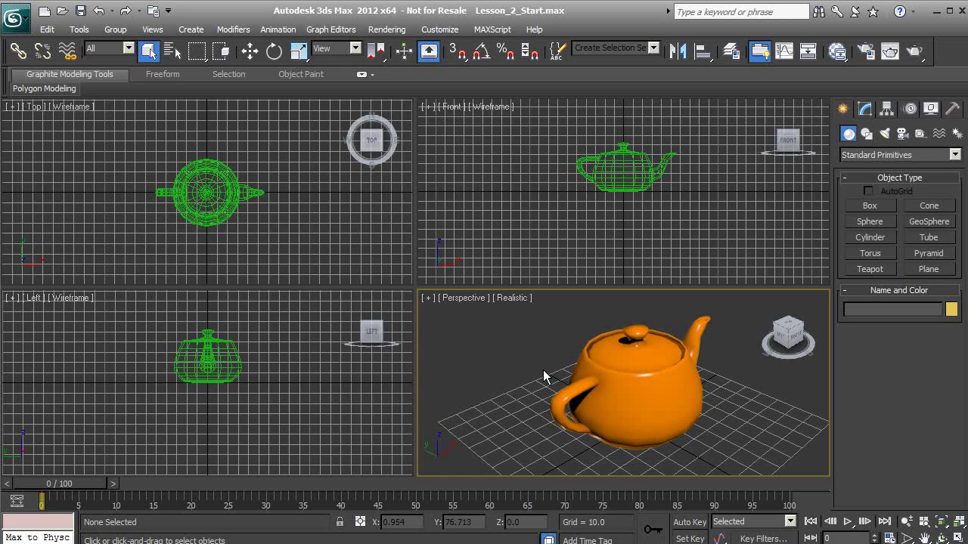
pyautogui.moveTo(568, 195); pyautogui.dragTo(579, 214, button='middle')
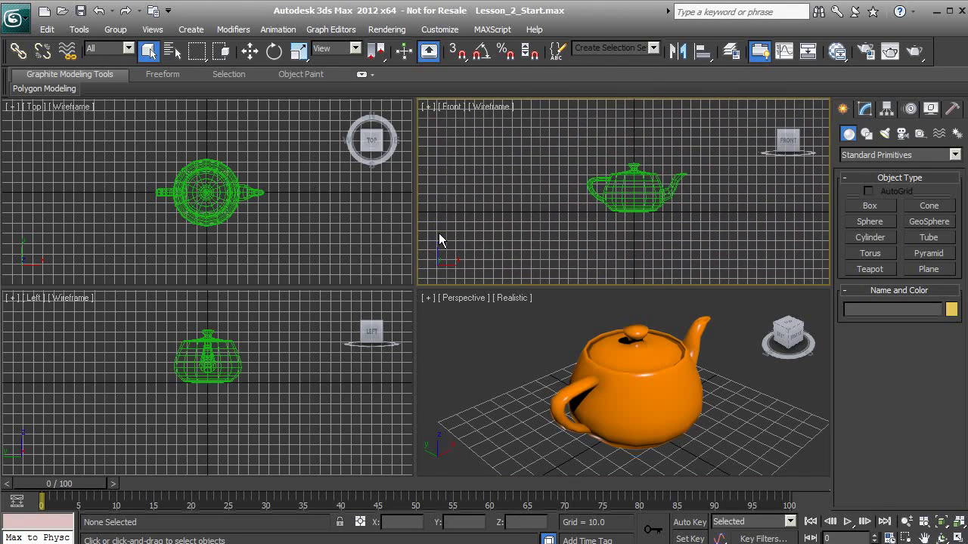
# Step: Pan the Front, Top and Left views to reposition the teapot, nudging the Top view slightly
pyautogui.middleClick(224, 199)
pyautogui.moveTo(224, 199); pyautogui.dragTo(204, 184, button='middle')
pyautogui.moveTo(210, 359); pyautogui.dragTo(188, 380, button='middle')
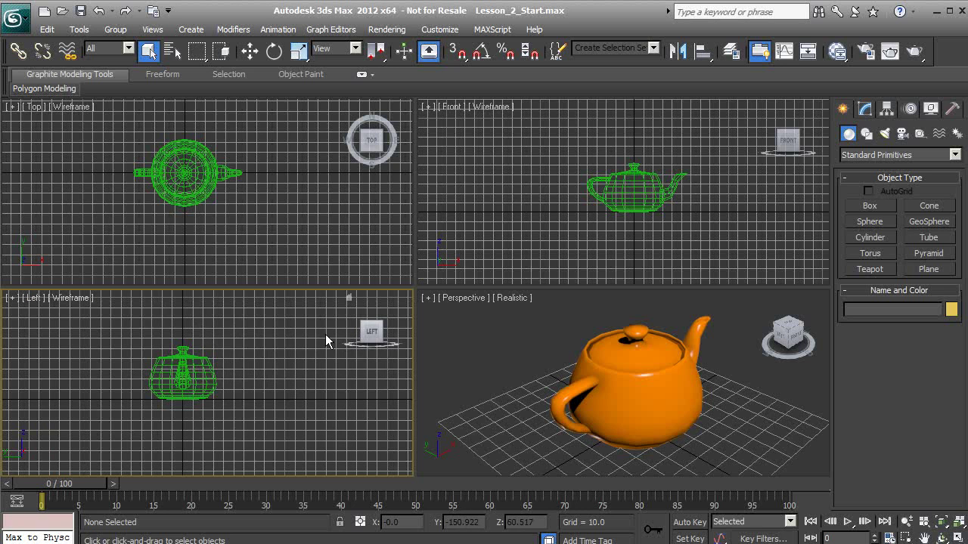
pyautogui.click(298, 217)
pyautogui.moveTo(298, 217); pyautogui.dragTo(301, 227, button='middle')
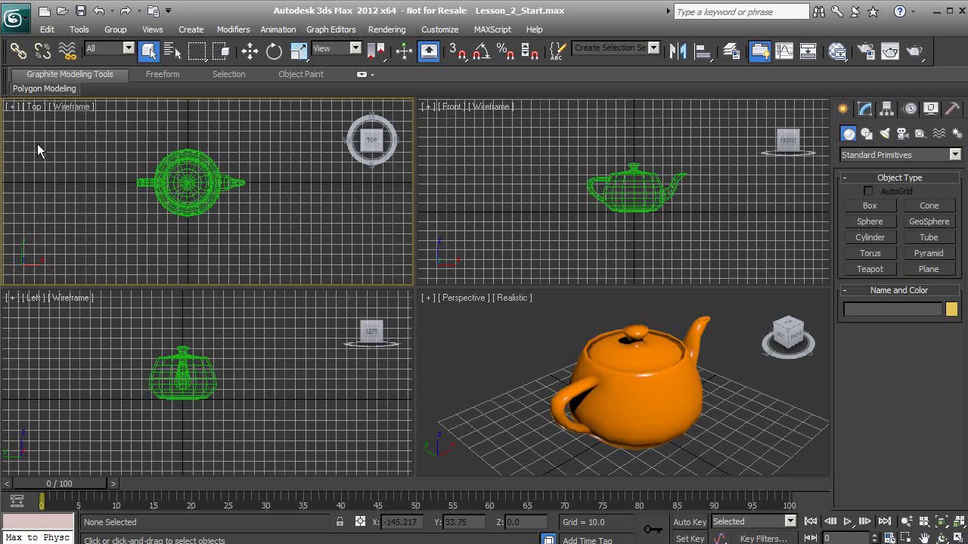
# Step: Orbit the Perspective view upward around the teapot
pyautogui.click(620, 212)
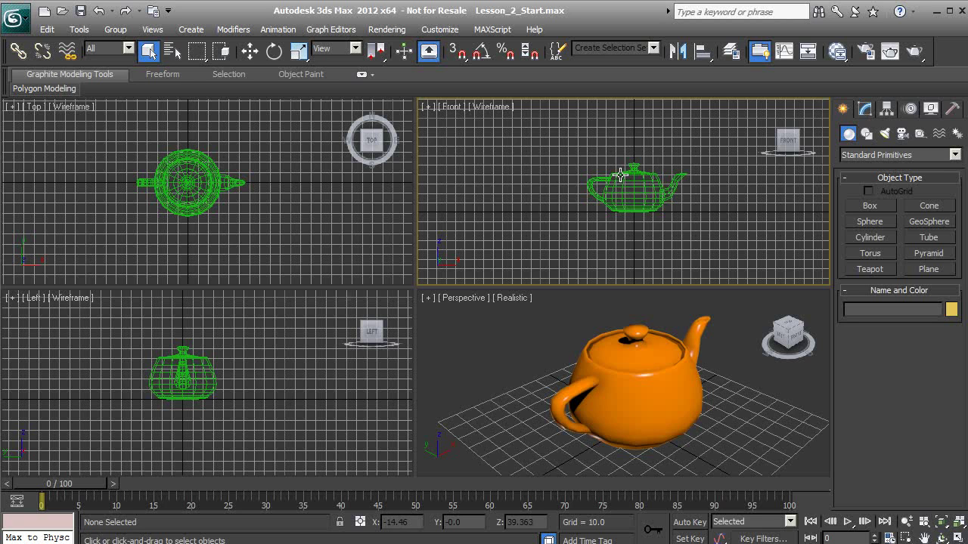
pyautogui.rightClick(595, 363)
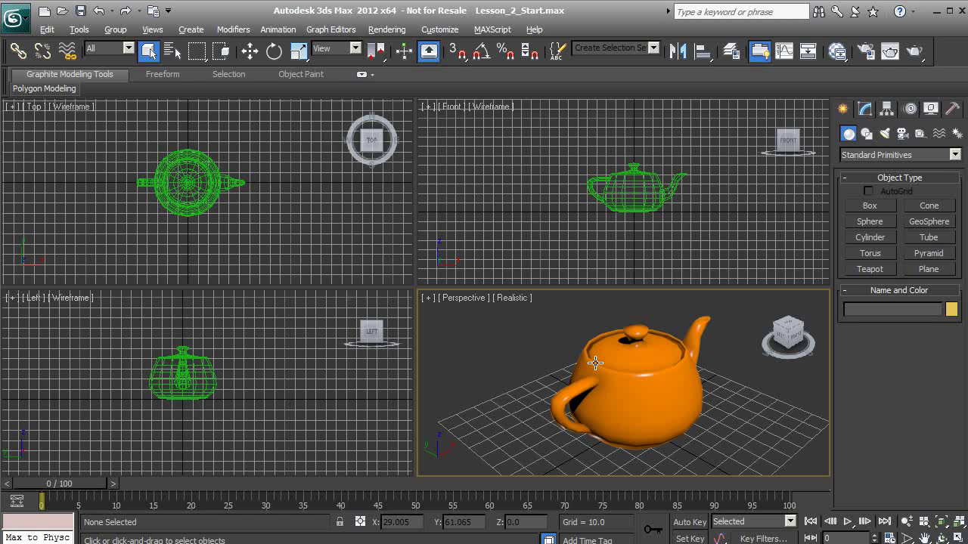
pyautogui.keyDown('alt'); pyautogui.moveTo(595, 364); pyautogui.dragTo(601, 319, button='middle'); pyautogui.keyUp('alt')
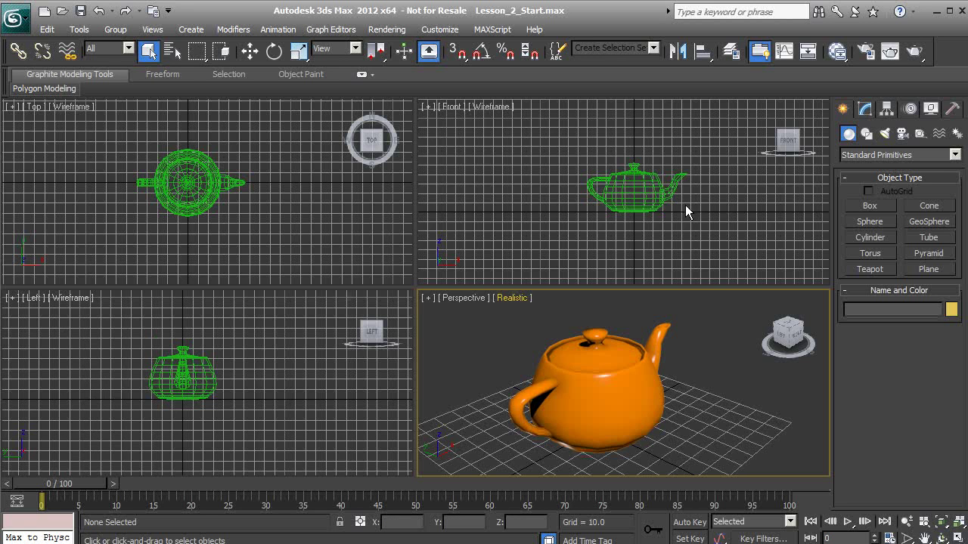
# Step: Tilt the Front viewport into an angled orthographic view, then switch its viewpoint back to Front
pyautogui.click(632, 184)
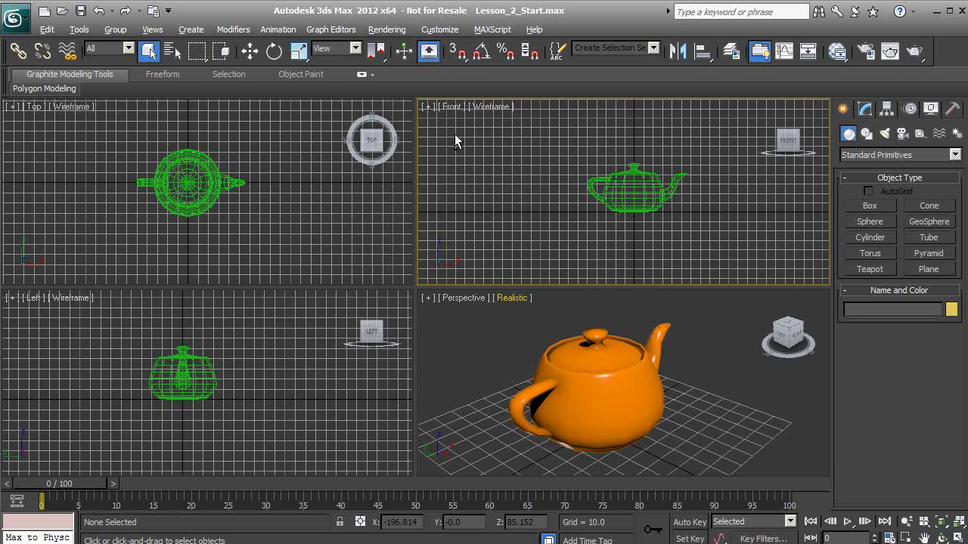
pyautogui.keyDown('alt'); pyautogui.moveTo(665, 181); pyautogui.dragTo(635, 195, button='middle'); pyautogui.keyUp('alt')
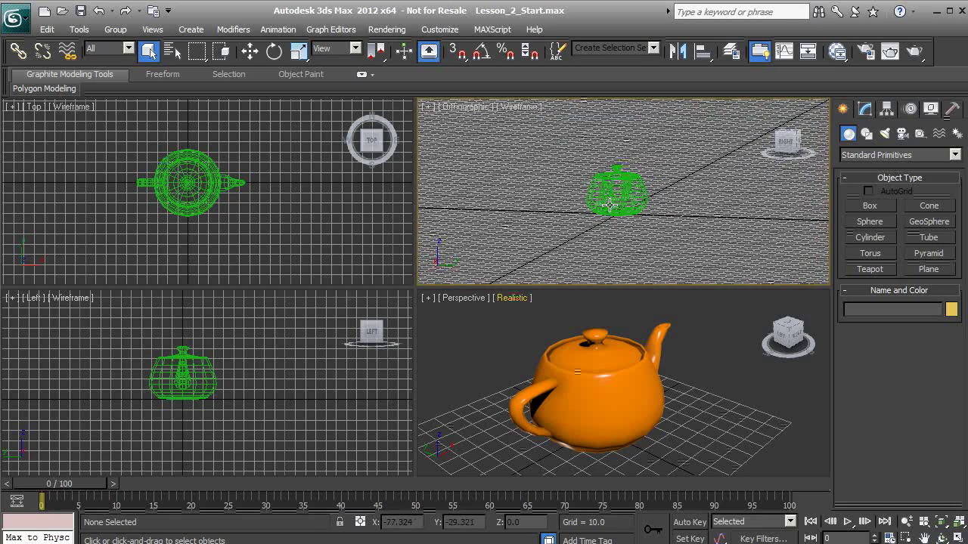
pyautogui.click(459, 112)
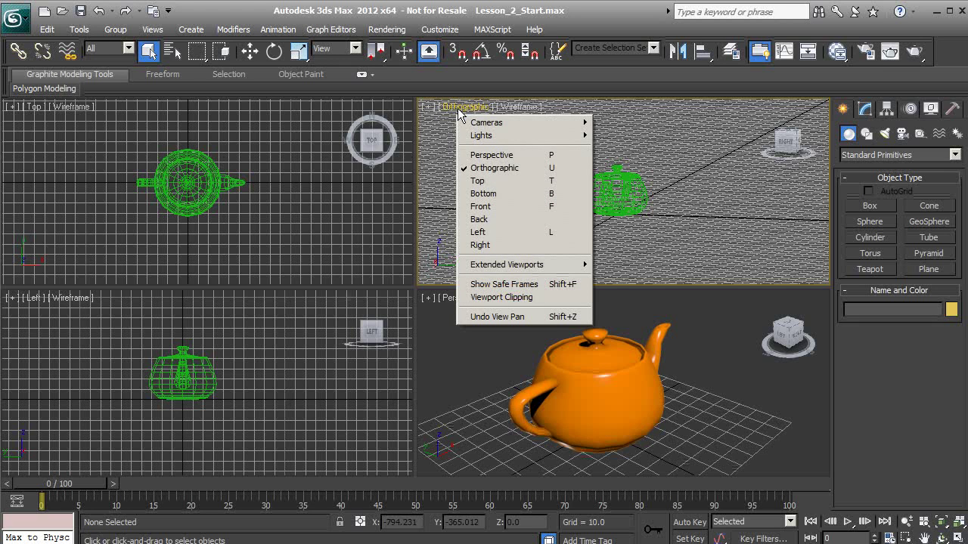
pyautogui.click(474, 207)
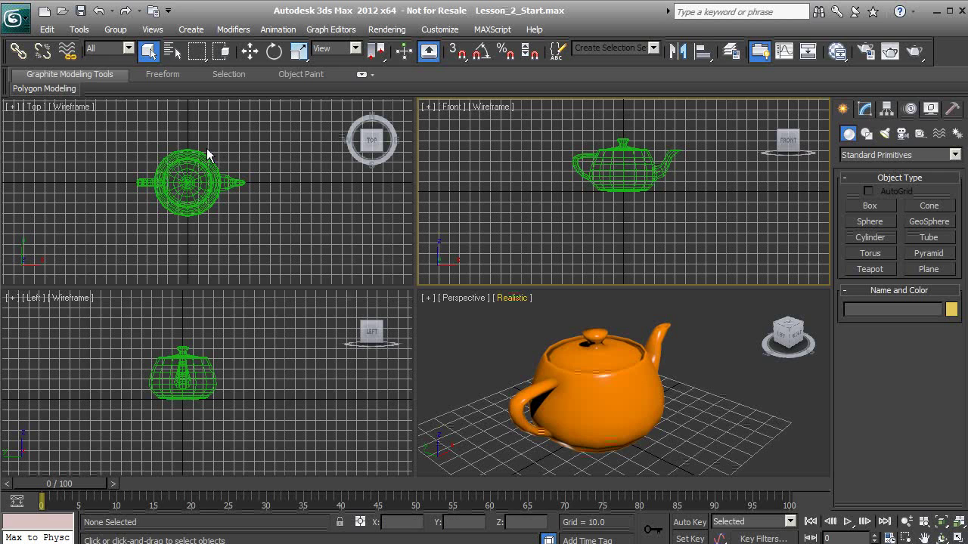
# Step: Zoom the Perspective view in and out with the mouse wheel and re-centre the teapot by panning
pyautogui.rightClick(591, 399)
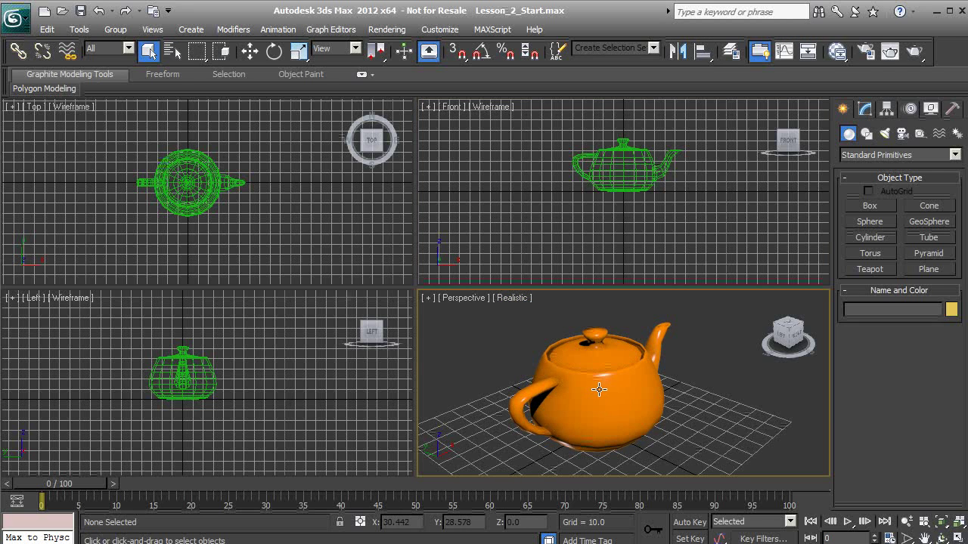
pyautogui.scroll(8, 599, 389)
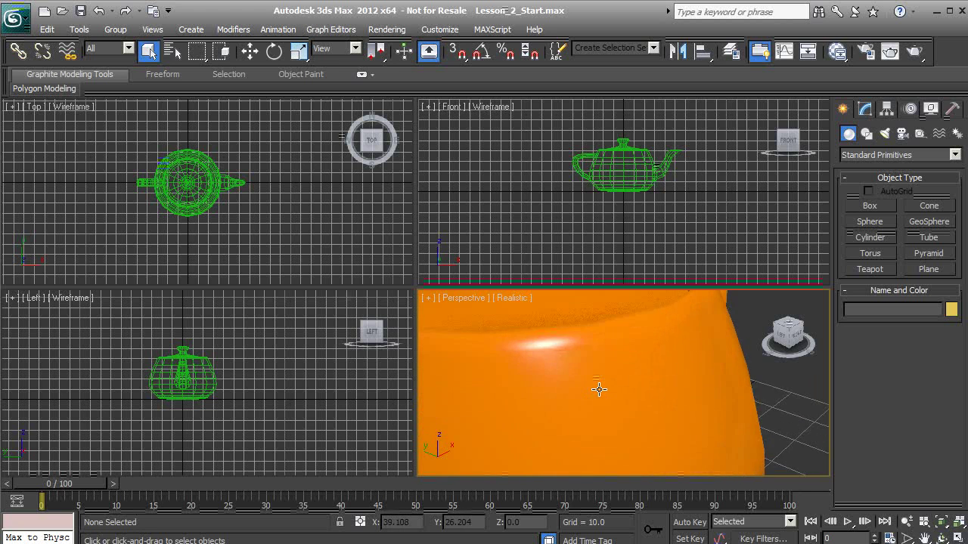
pyautogui.scroll(-10, 599, 389)
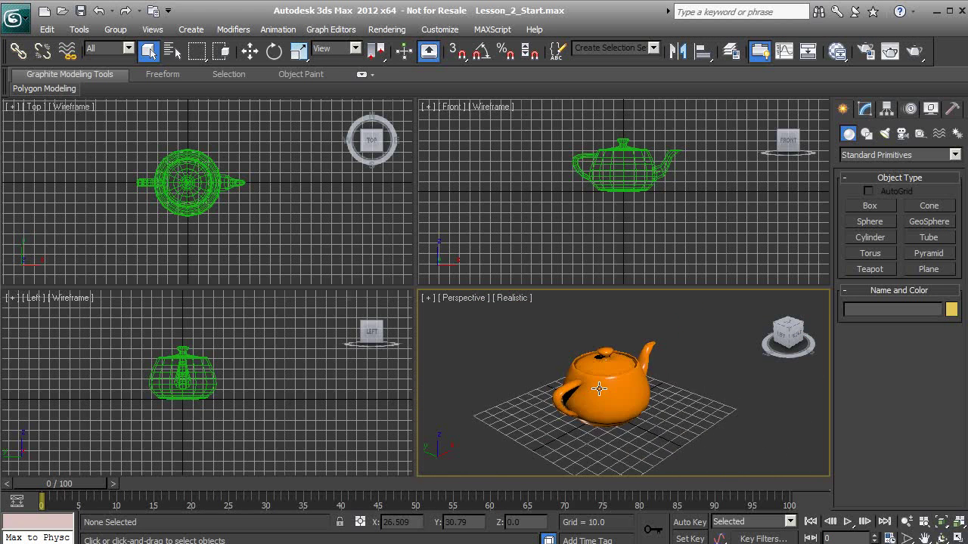
pyautogui.scroll(7, 599, 389)
pyautogui.moveTo(599, 389)
pyautogui.mouseDown(button='middle')
pyautogui.moveTo(577, 376)
pyautogui.moveTo(611, 375)
pyautogui.mouseUp(button='middle')
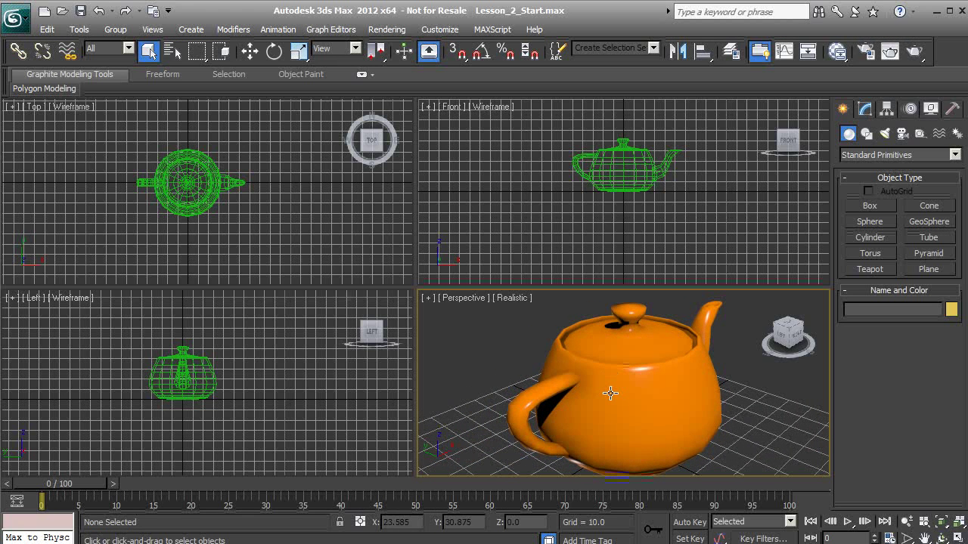
pyautogui.scroll(3, 611, 392)
pyautogui.scroll(5, 611, 391)
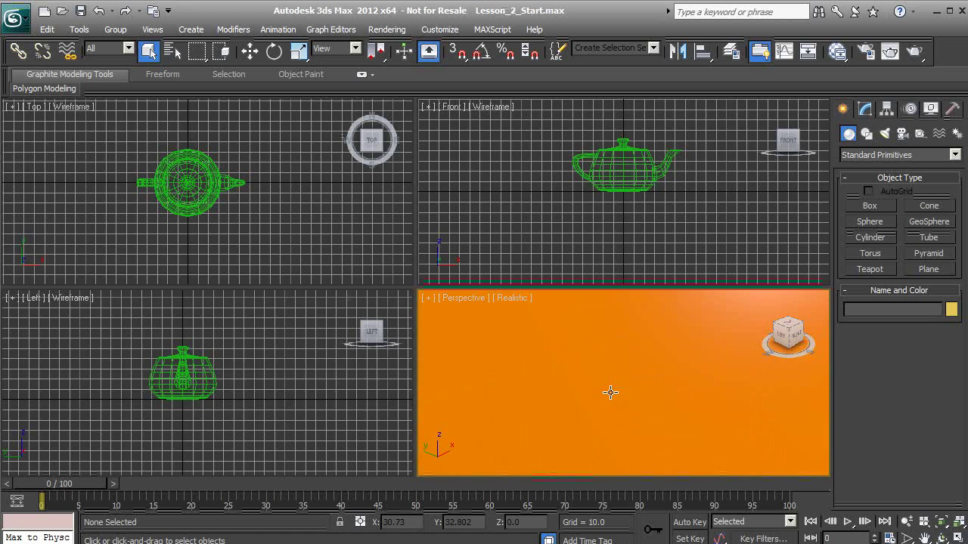
pyautogui.scroll(-5, 611, 391)
pyautogui.scroll(-6, 611, 392)
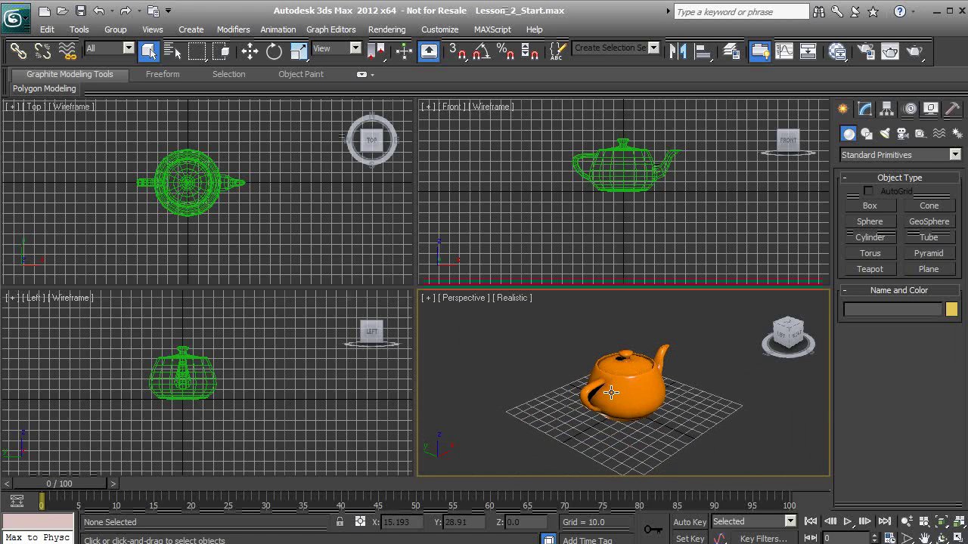
pyautogui.scroll(3, 611, 392)
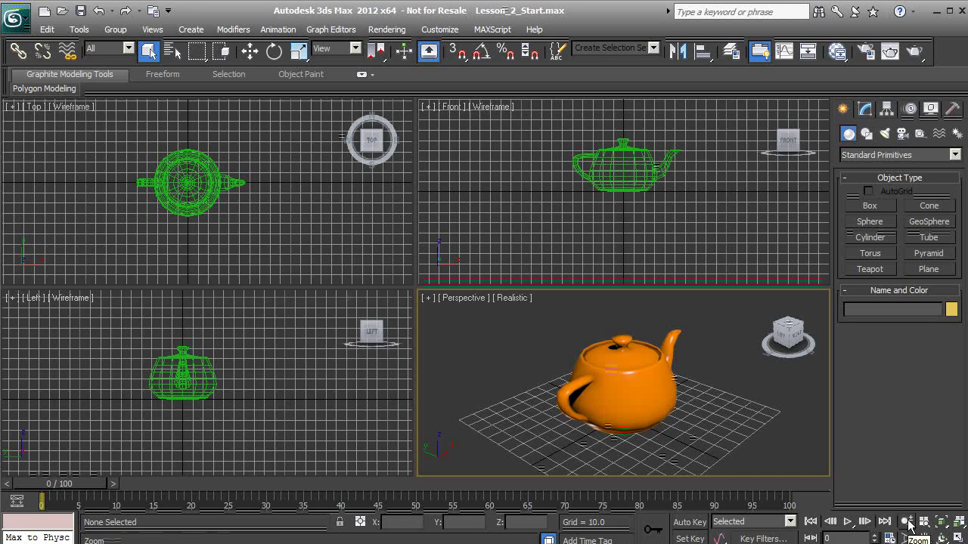
# Step: Zoom the Perspective view in and out with the interactive Zoom tool
pyautogui.click(909, 524)
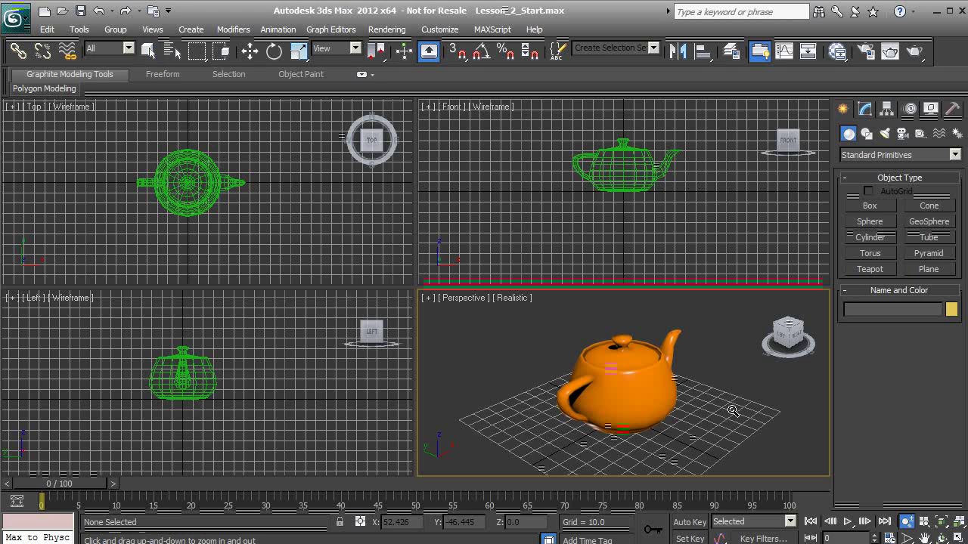
pyautogui.moveTo(624, 393)
pyautogui.mouseDown()
pyautogui.moveTo(627, 325)
pyautogui.moveTo(627, 409)
pyautogui.moveTo(618, 328)
pyautogui.moveTo(625, 425)
pyautogui.moveTo(627, 356)
pyautogui.moveTo(627, 389)
pyautogui.mouseUp()
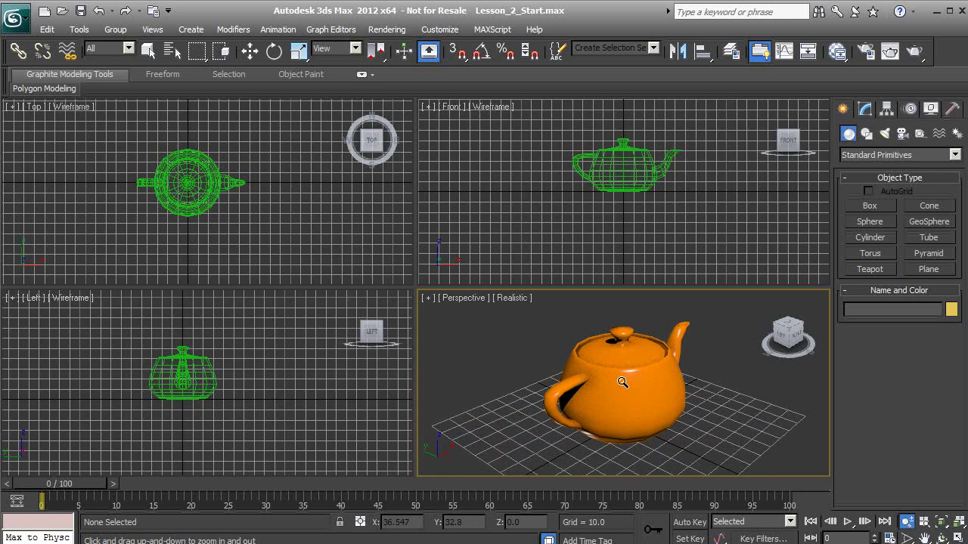
pyautogui.click(907, 522)
# Step: Zoom Extents on the teapot, pan it out of view, then Zoom Extents again
pyautogui.click(942, 523)
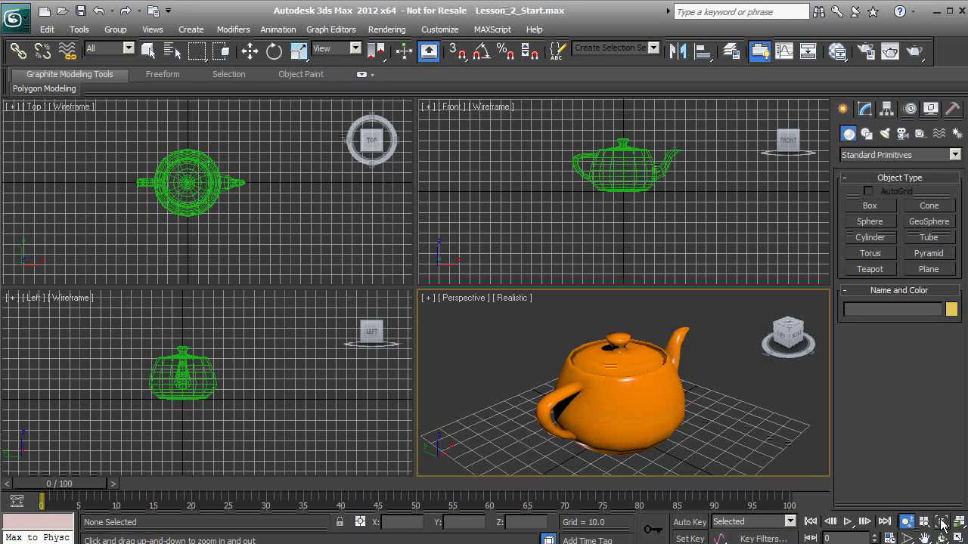
pyautogui.moveTo(611, 382); pyautogui.dragTo(945, 393, button='middle')
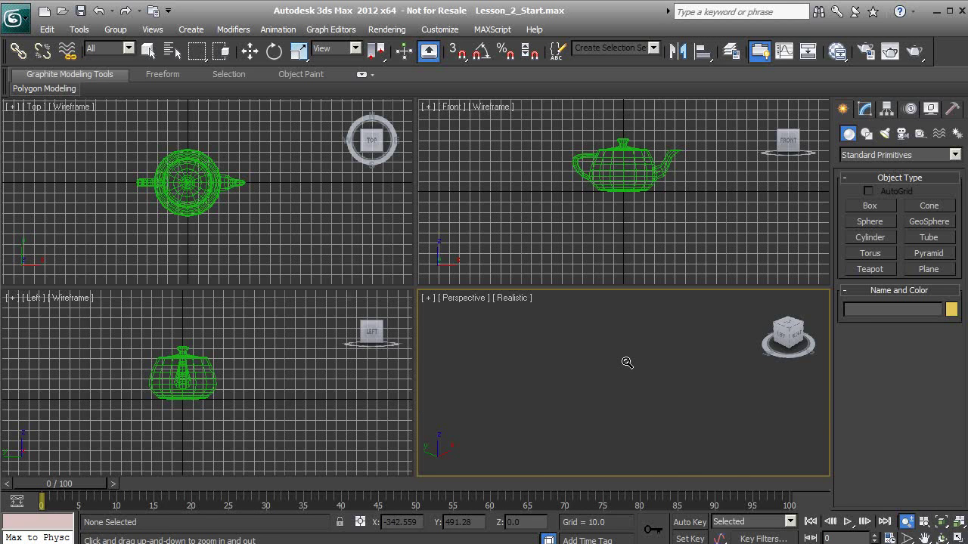
pyautogui.click(942, 524)
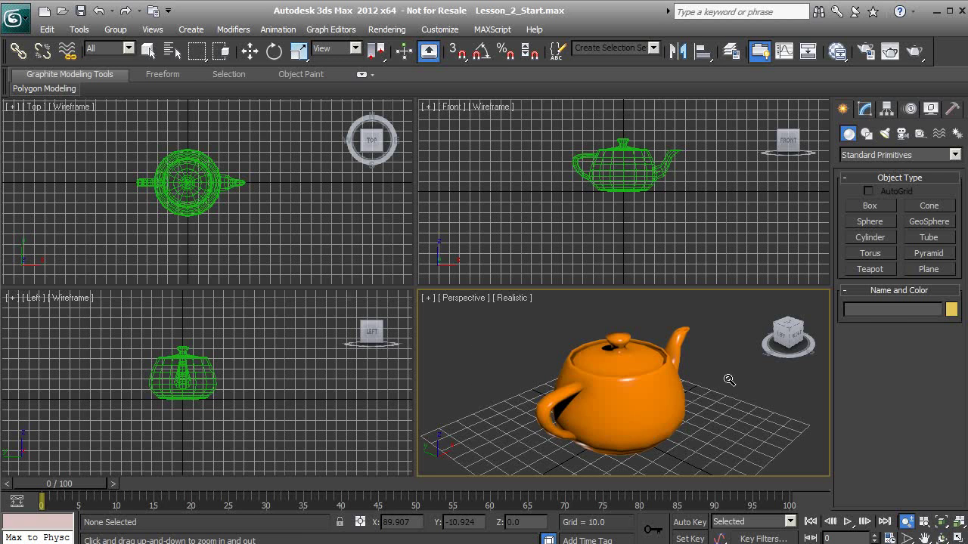
# Step: Pan the Perspective view with Pan View, then orbit and roll it around the teapot with Orbit
pyautogui.click(926, 537)
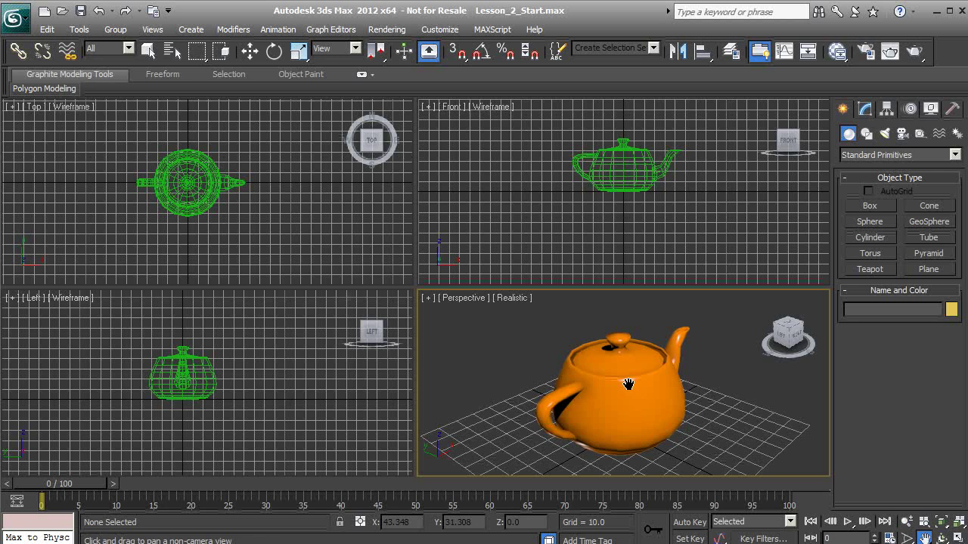
pyautogui.moveTo(628, 383); pyautogui.dragTo(679, 367)
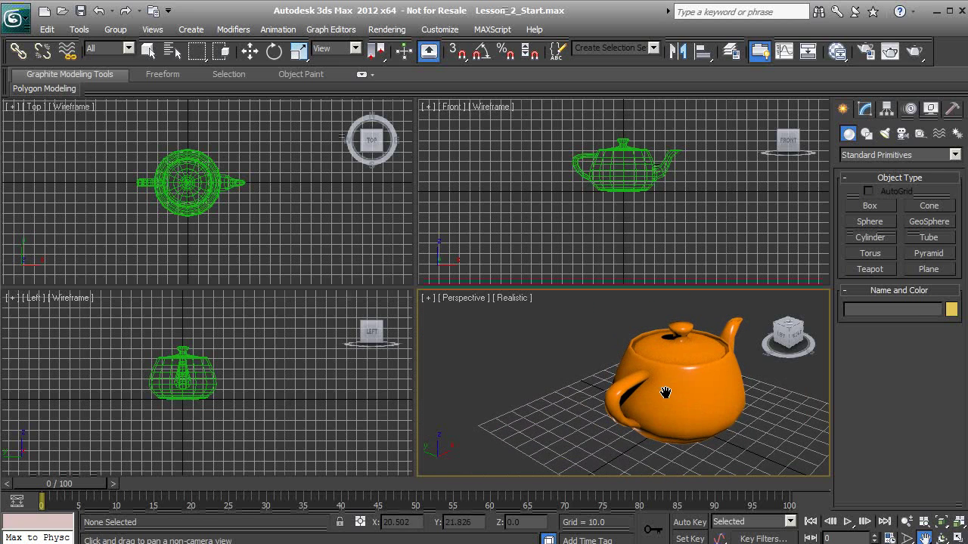
pyautogui.click(942, 537)
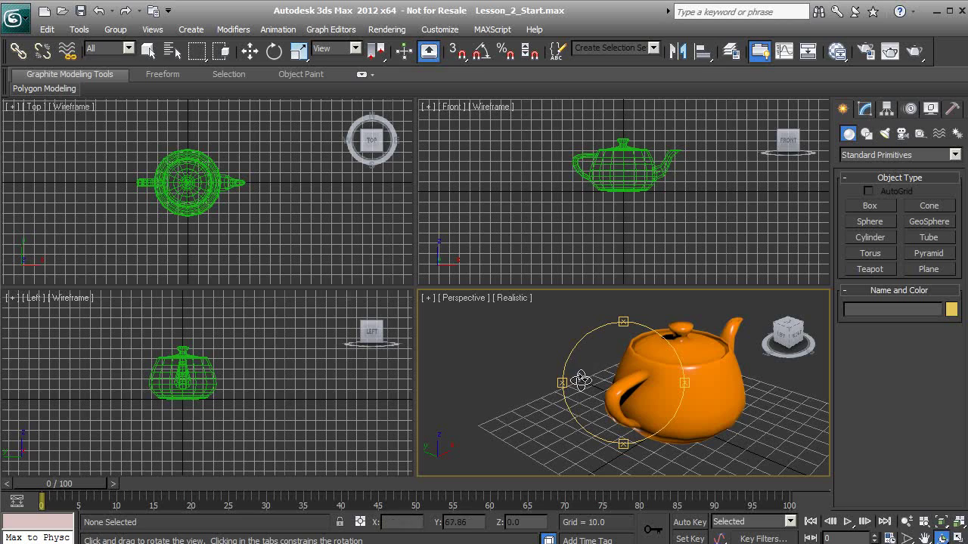
pyautogui.moveTo(605, 356)
pyautogui.mouseDown()
pyautogui.moveTo(642, 376)
pyautogui.moveTo(680, 371)
pyautogui.moveTo(773, 388)
pyautogui.moveTo(654, 413)
pyautogui.moveTo(512, 357)
pyautogui.moveTo(609, 361)
pyautogui.mouseUp()
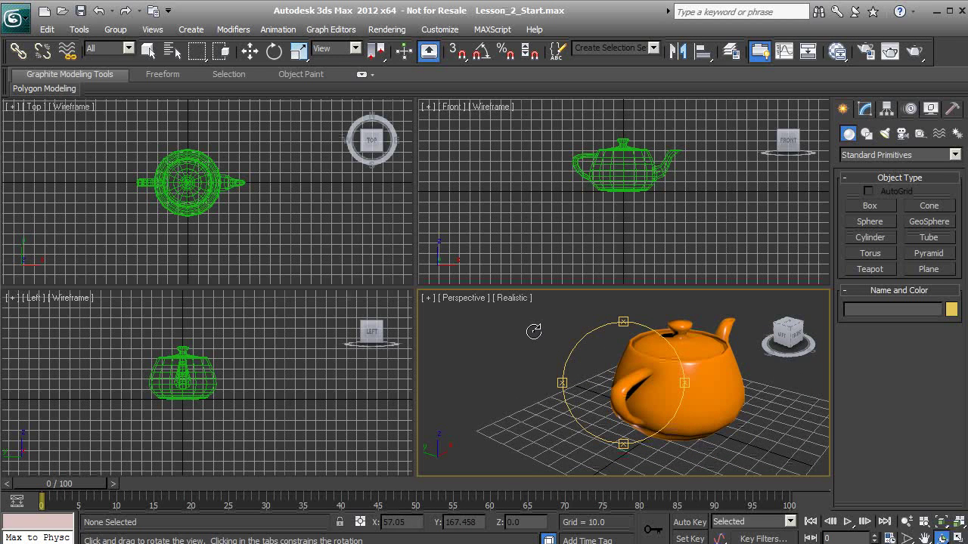
pyautogui.moveTo(534, 331)
pyautogui.mouseDown()
pyautogui.moveTo(602, 300)
pyautogui.moveTo(534, 333)
pyautogui.moveTo(469, 439)
pyautogui.moveTo(533, 329)
pyautogui.mouseUp()
pyautogui.moveTo(506, 233); pyautogui.dragTo(450, 290)
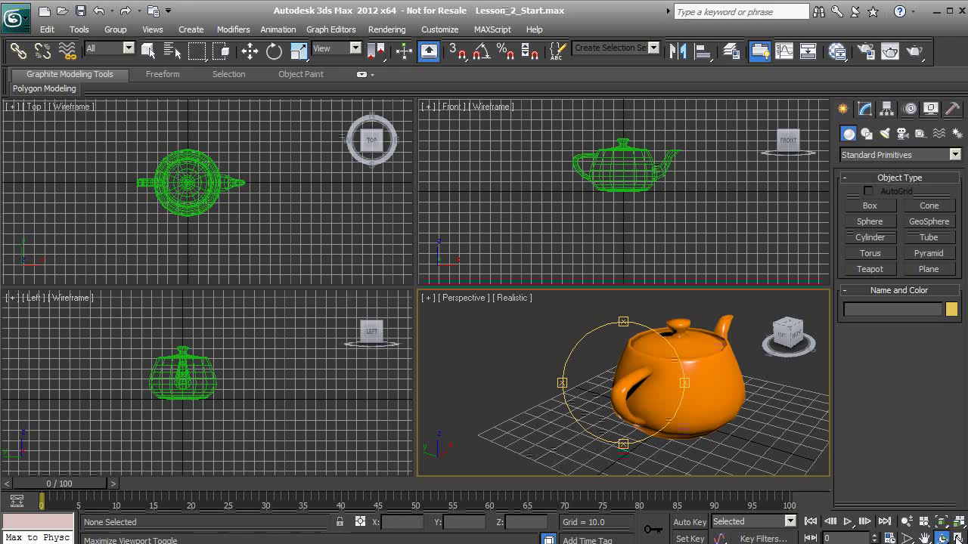
pyautogui.click(957, 537)
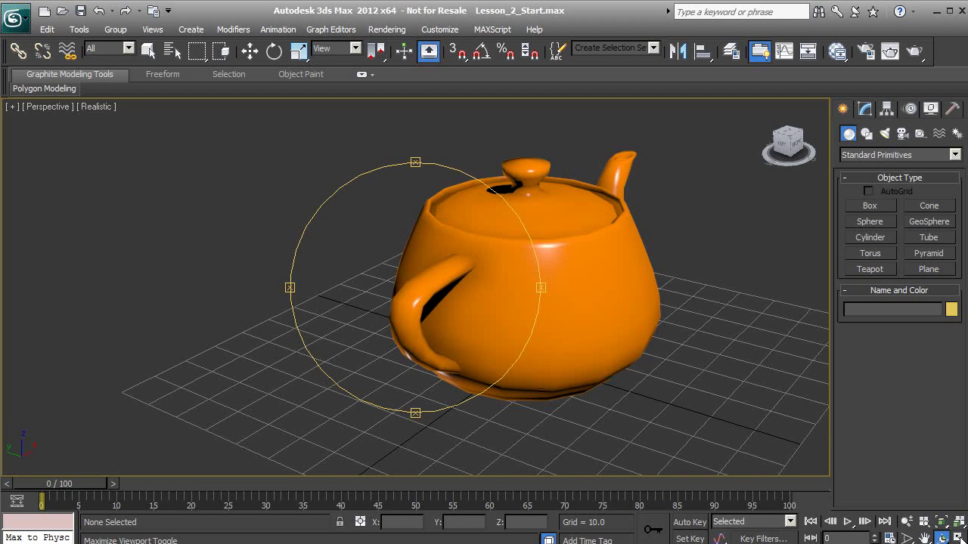
pyautogui.click(942, 538)
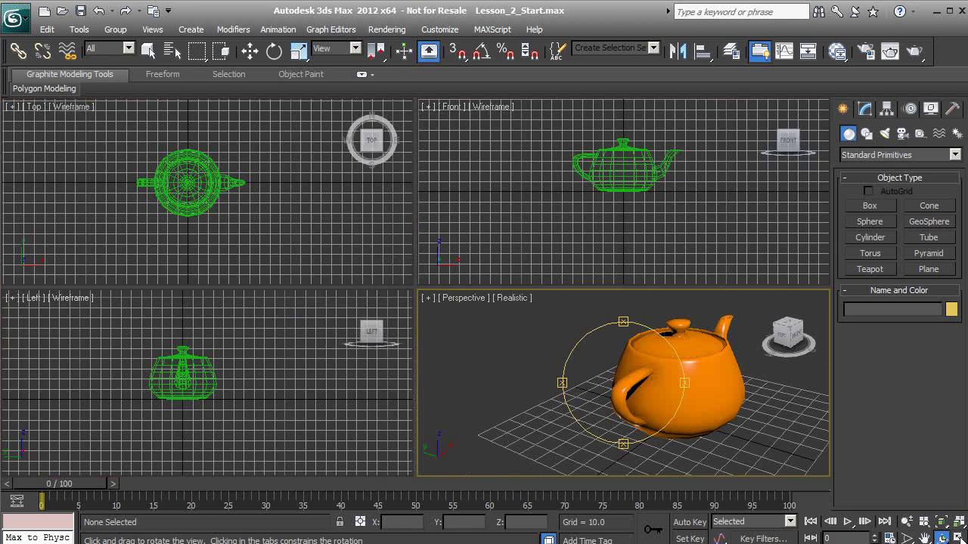